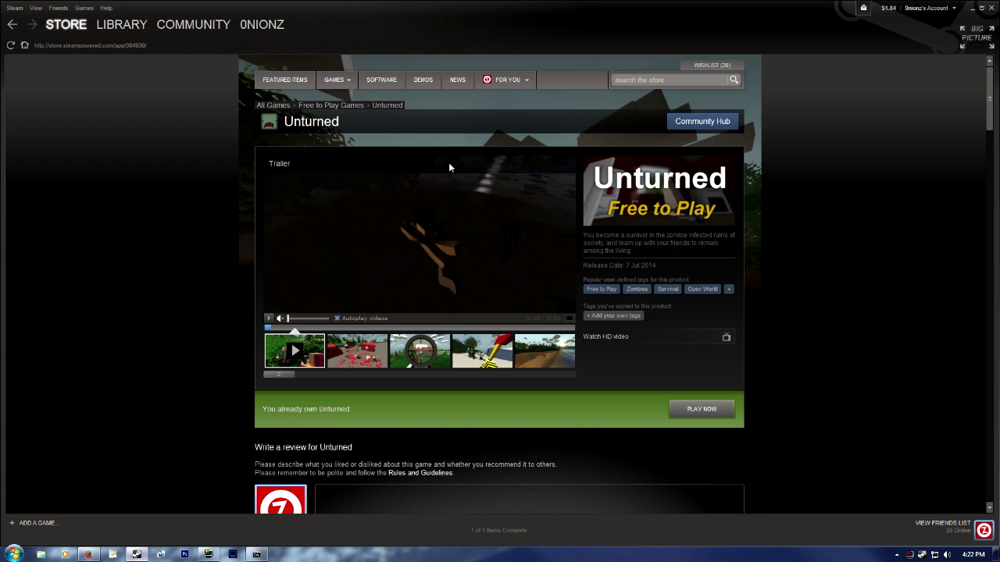
- Log in to the DIR-655 router page at 192.168.0.1 with the admin password
click(973, 10)
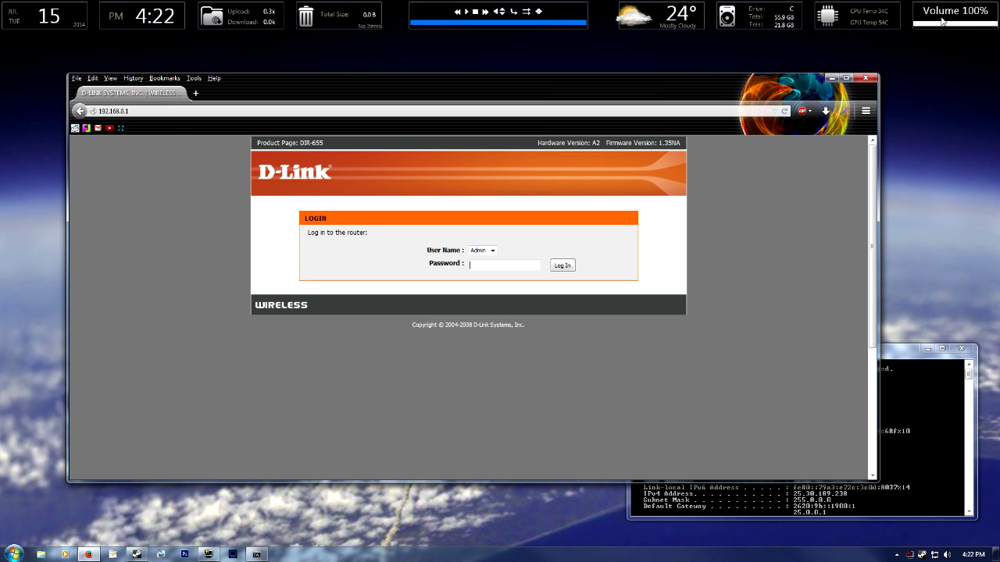
mouse_move(370, 81)
mouse_down()
mouse_move(411, 82)
mouse_move(391, 79)
mouse_up()
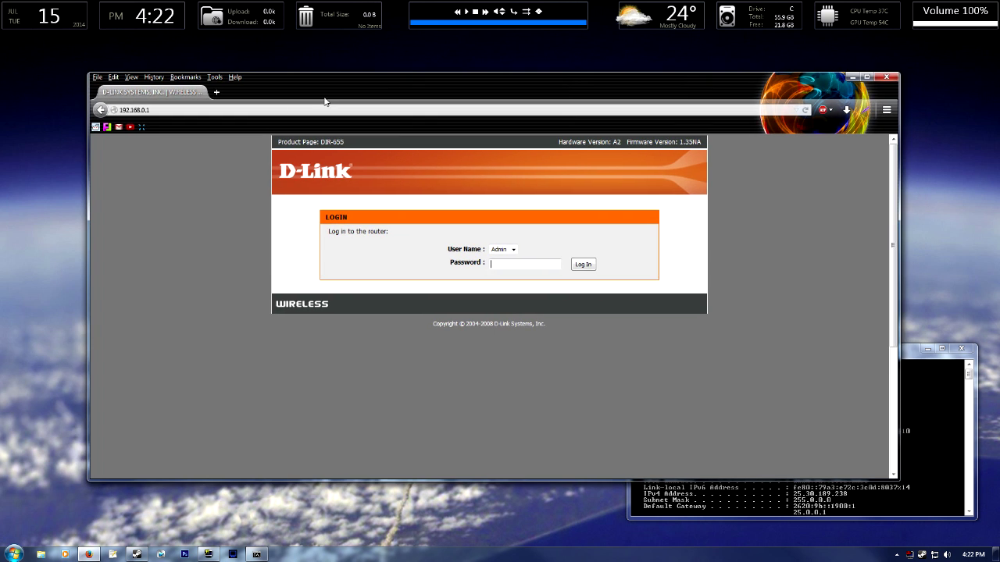
click(327, 110)
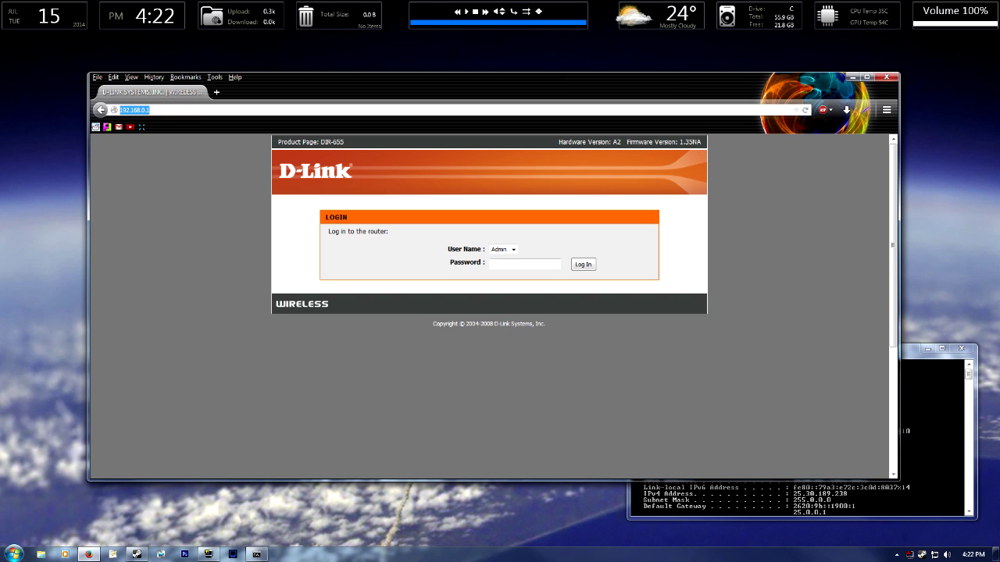
click(149, 109)
click(500, 263)
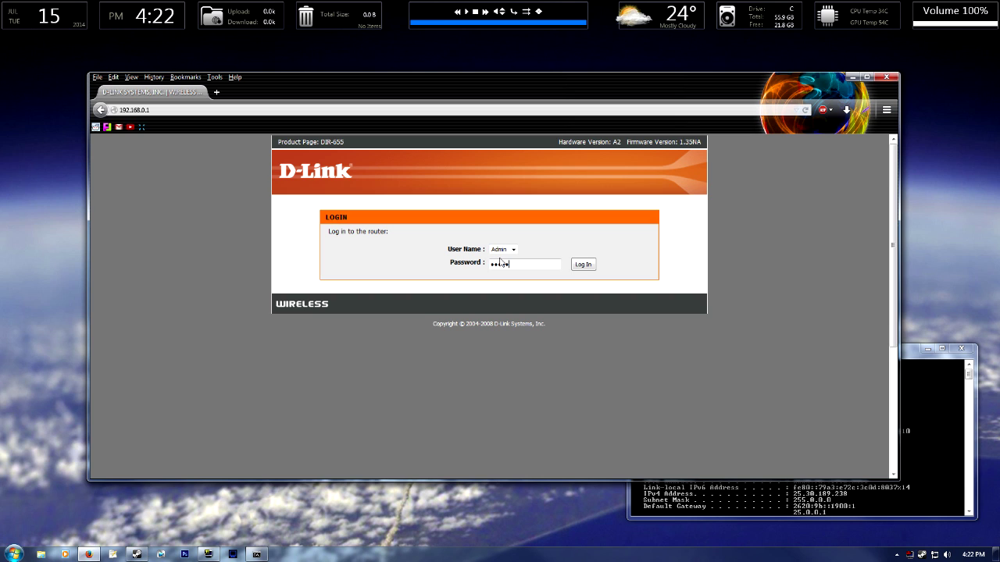
key(Return)
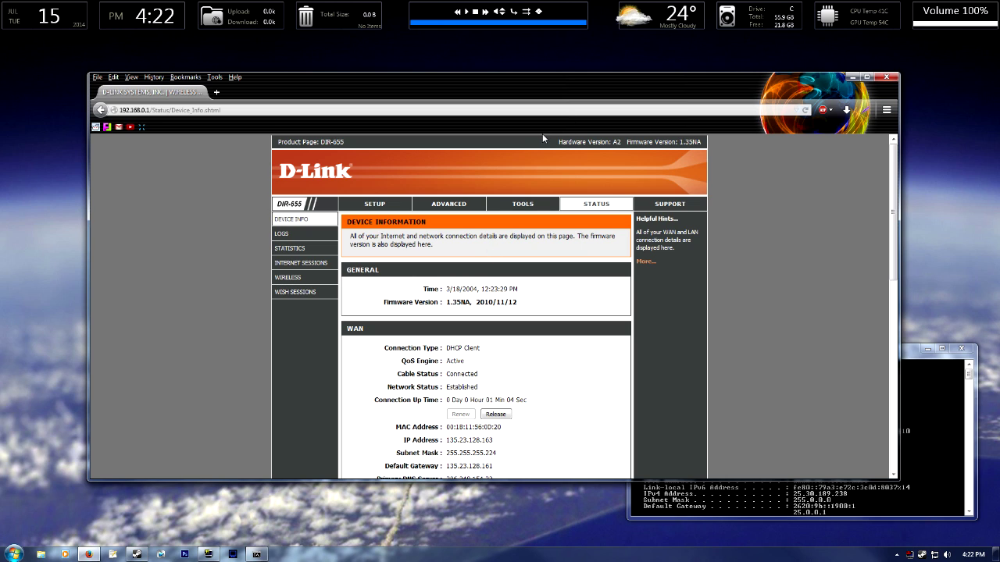
- Go to Advanced > Port Forwarding to bring up the forwarding rules list
click(450, 206)
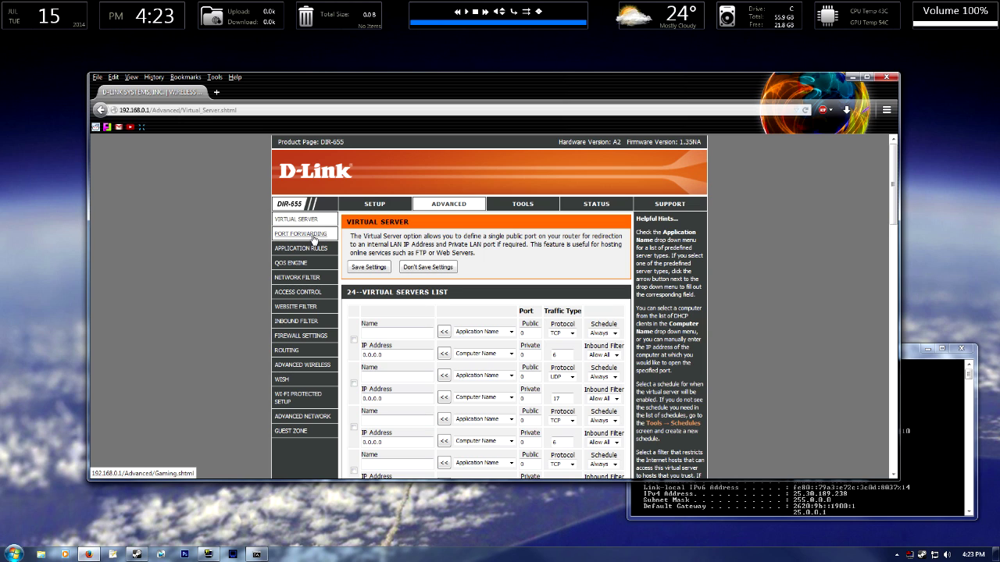
click(285, 235)
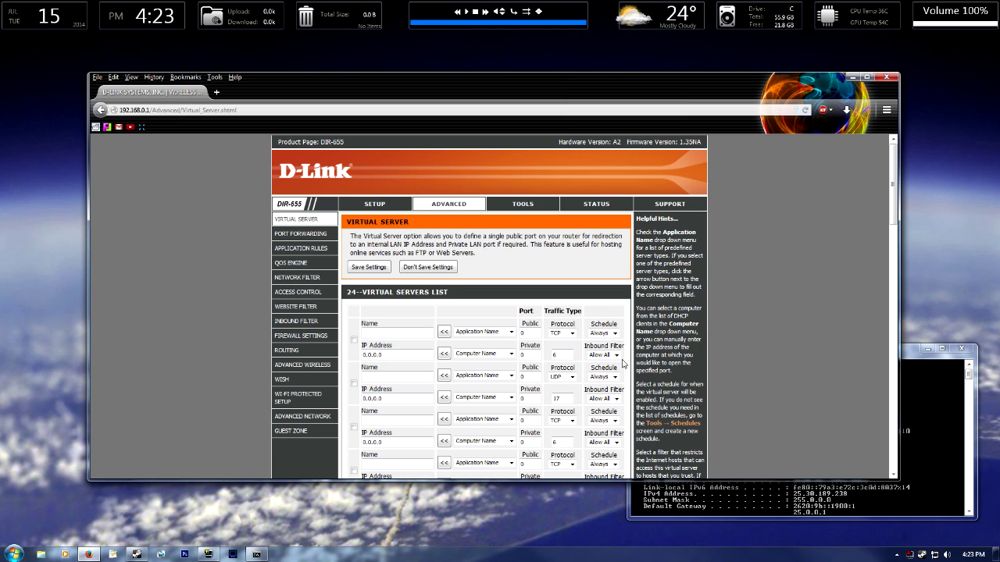
click(285, 235)
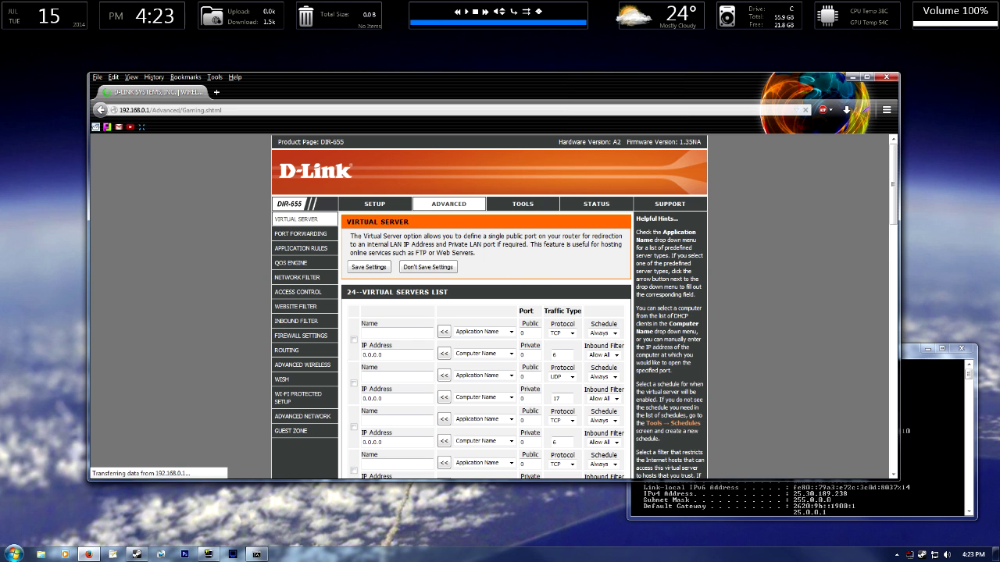
scroll(446, 304, down, 4)
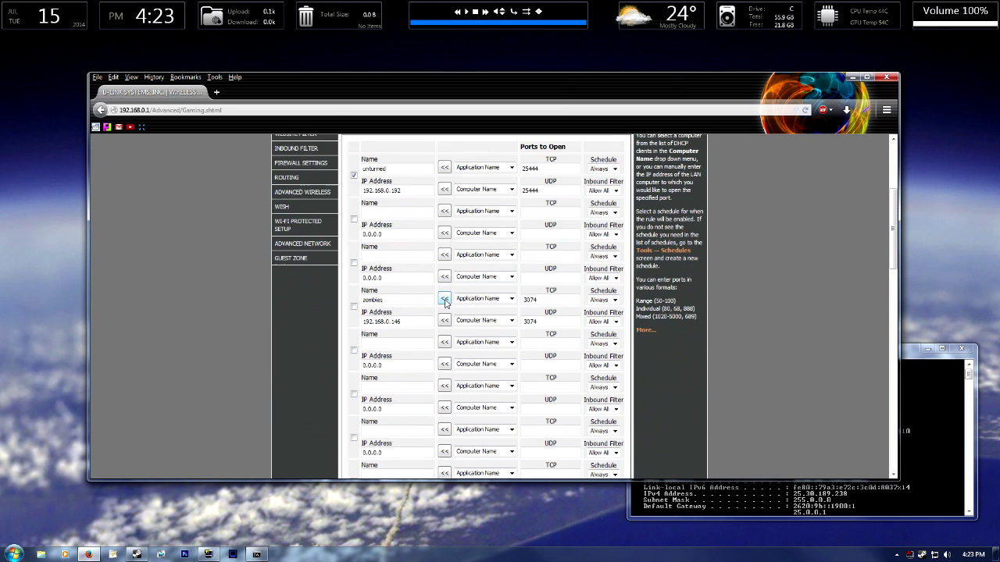
scroll(445, 304, up, 1)
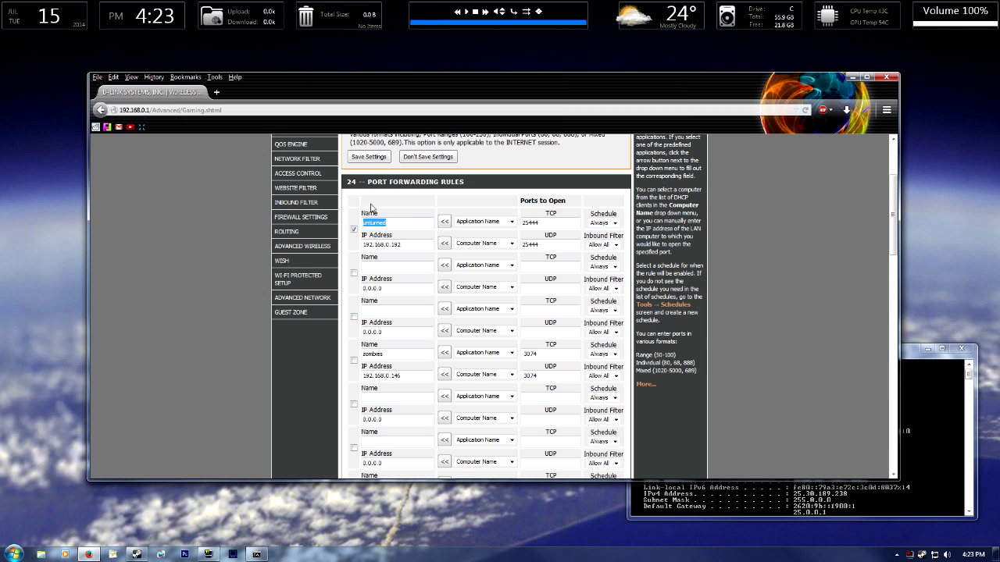
- Check the 'unturned' rule's name and close the old Command Prompt window
double_click(410, 221)
click(359, 223)
click(962, 349)
- Run ipconfig in a new Command Prompt to confirm the PC's IPv4 address 192.168.0.192
click(14, 554)
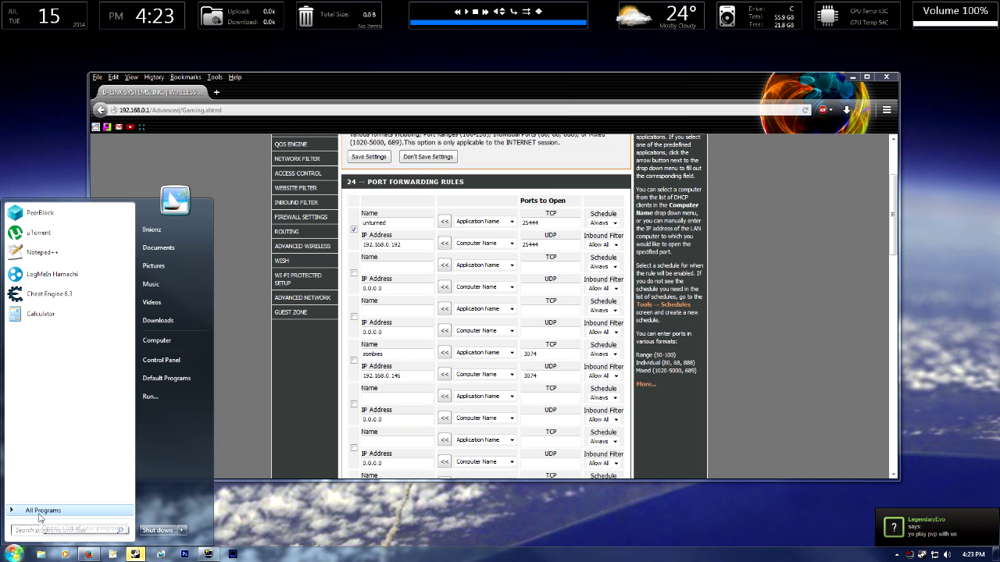
click(39, 516)
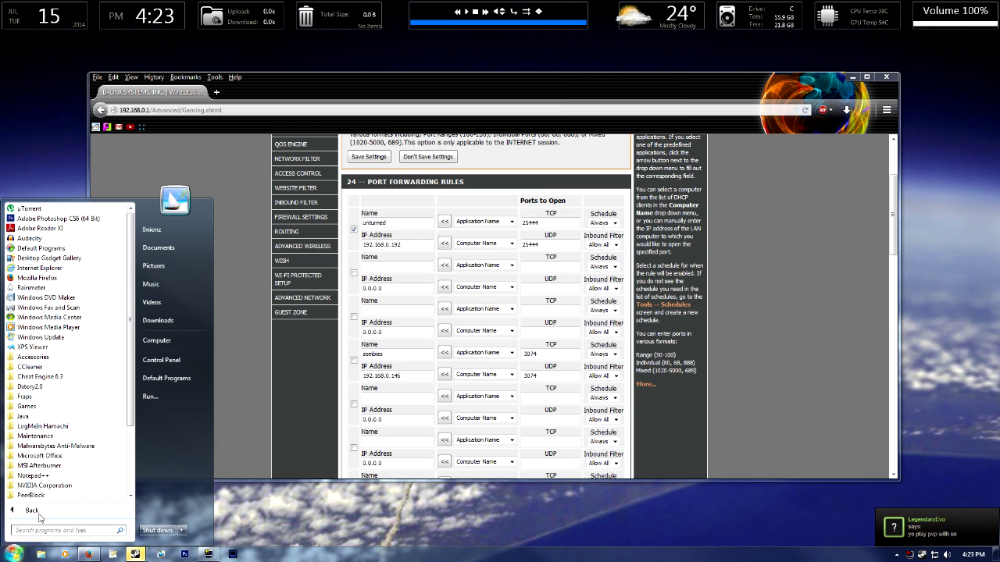
text(cmd)
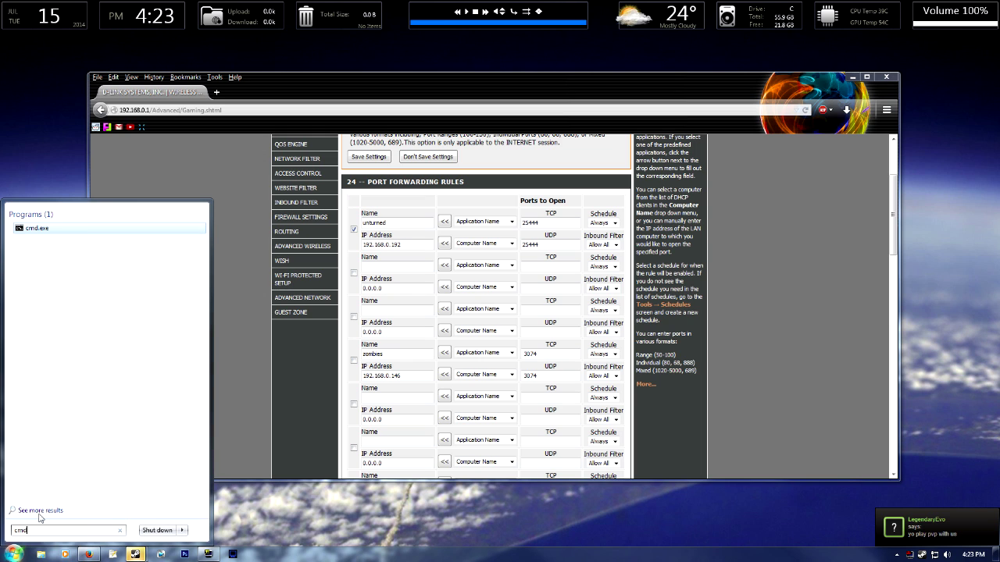
click(36, 228)
text(ipco)
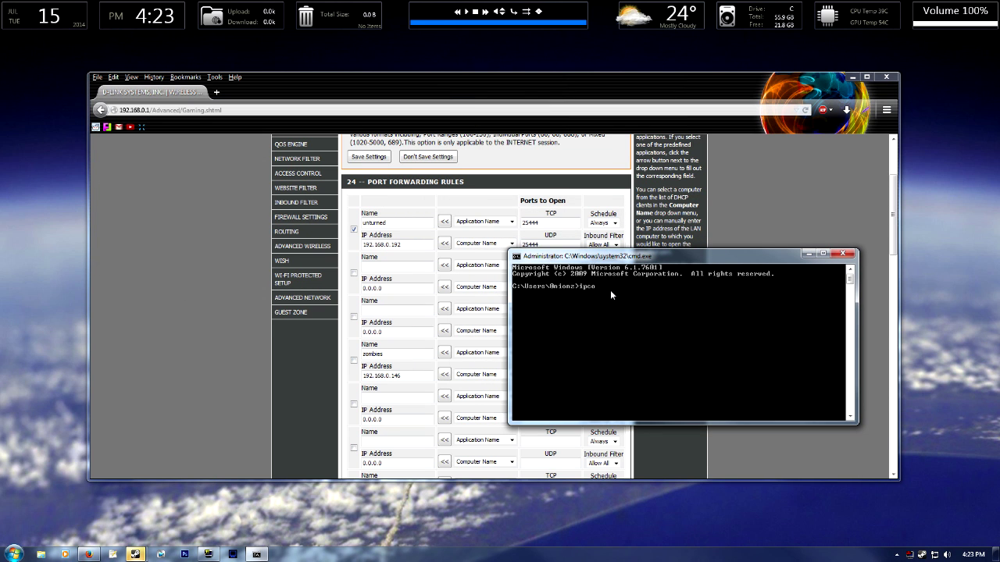
text(nfig)
key(Return)
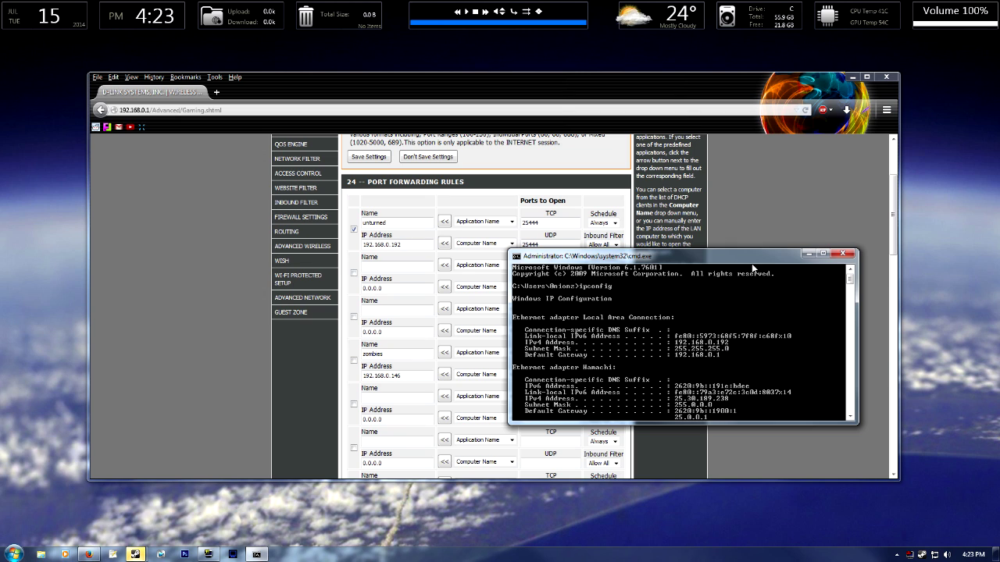
drag(752, 268, 879, 372)
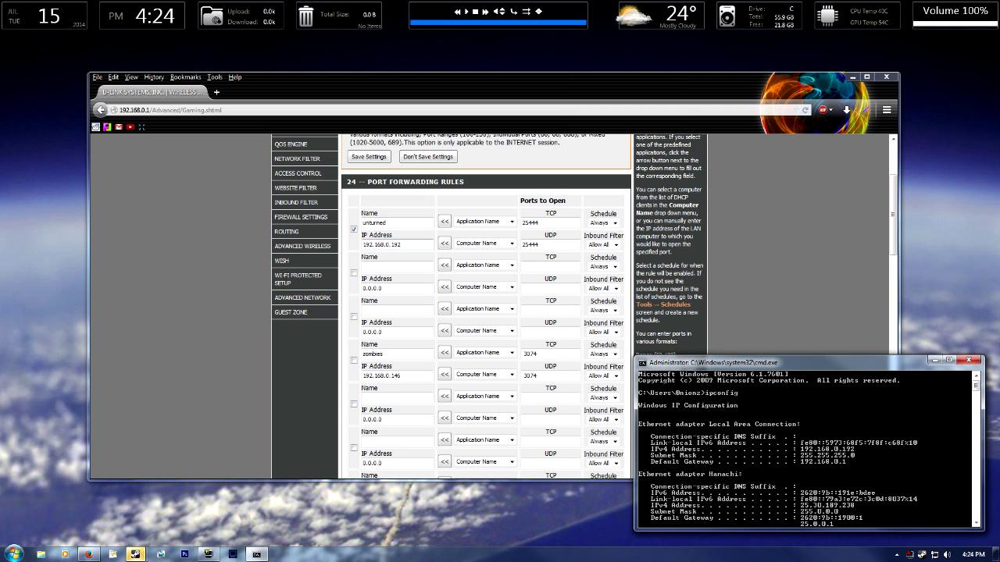
- Verify the rule forwards port 25444 to IP address 192.168.0.192
click(398, 244)
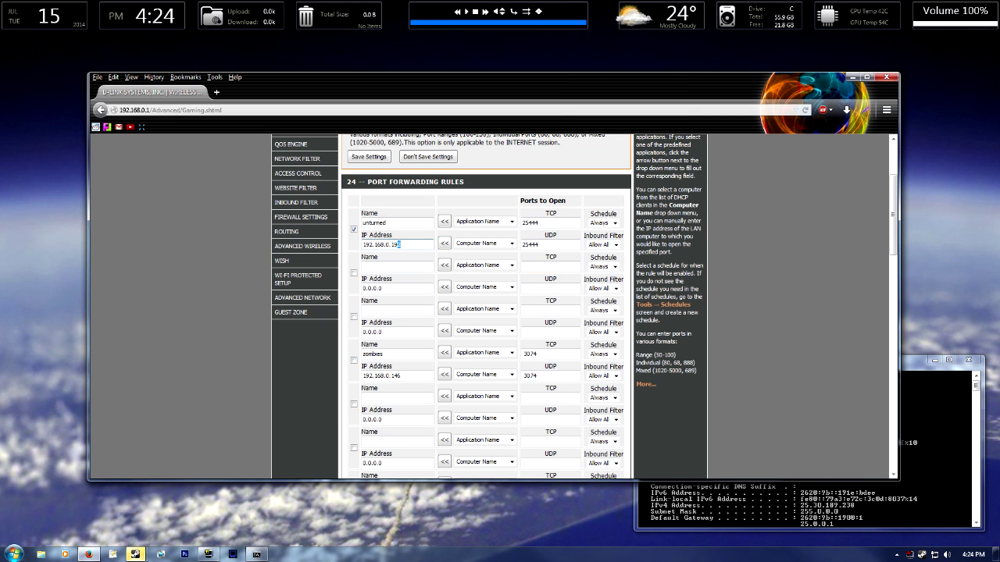
key(ctrl+a)
click(546, 217)
drag(542, 236, 558, 240)
click(547, 223)
- Save the port forwarding settings and confirm the prompt
scroll(555, 192, up, 3)
click(358, 275)
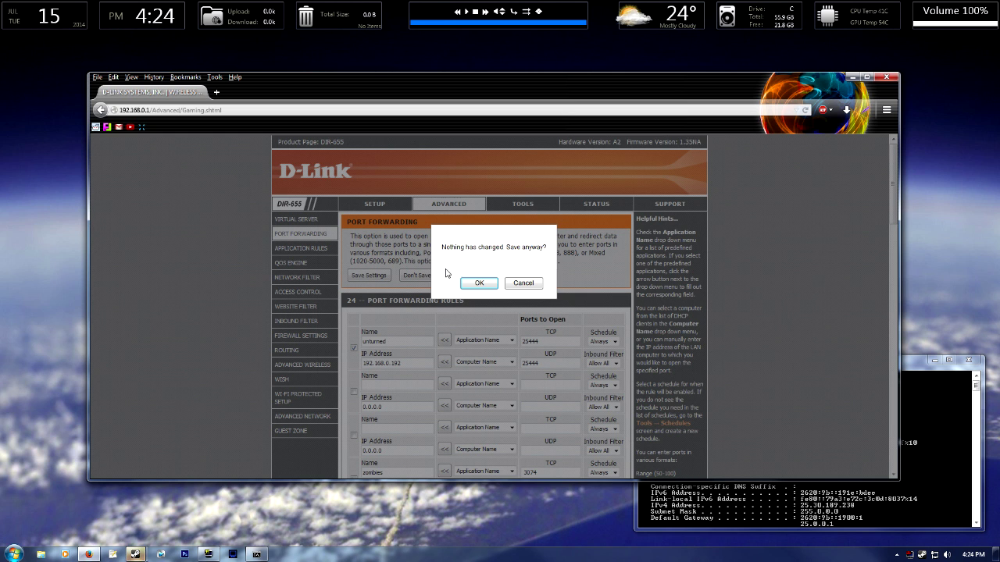
click(475, 284)
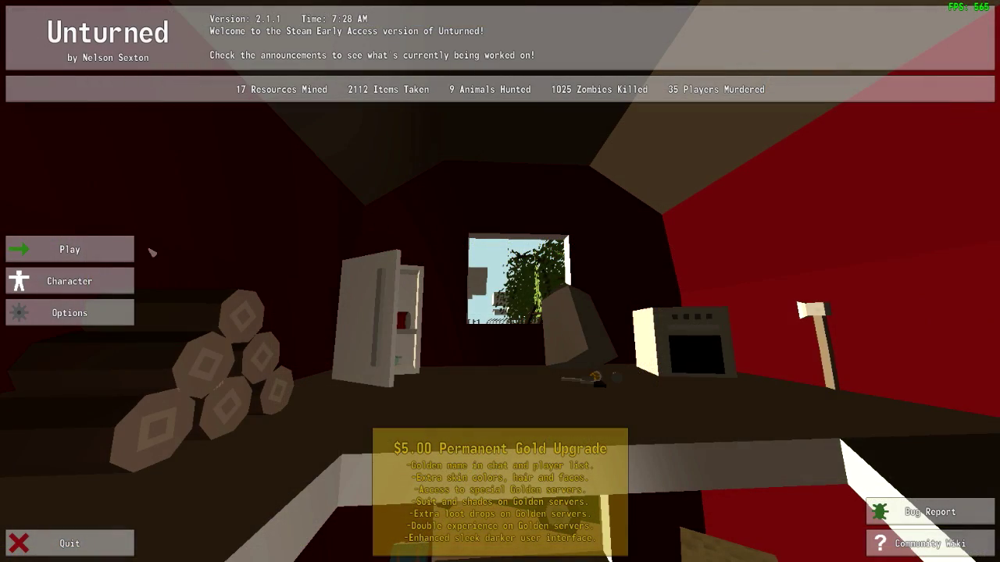
- Start hosting an Unturned server on the PEI map through Play > Host
click(81, 252)
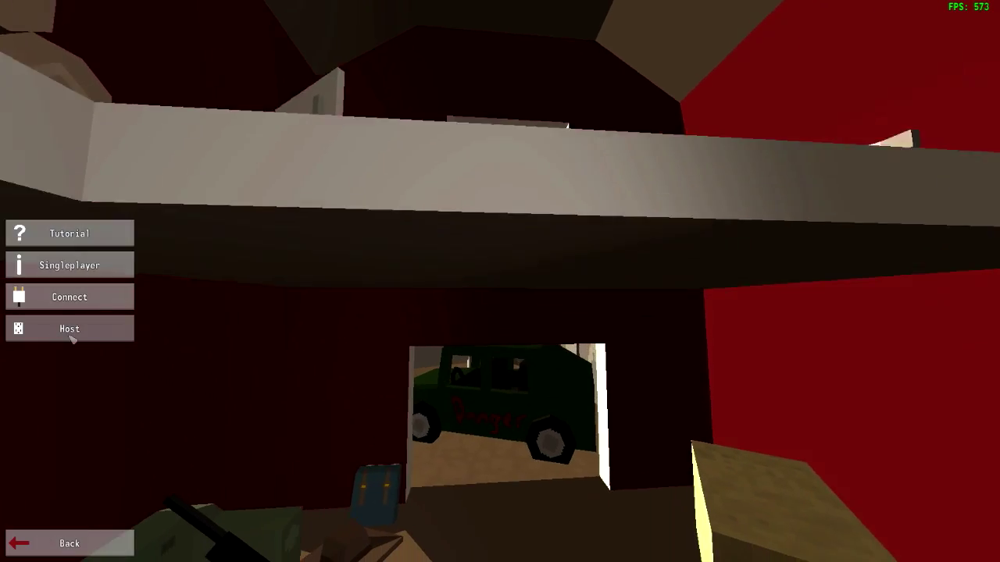
click(71, 332)
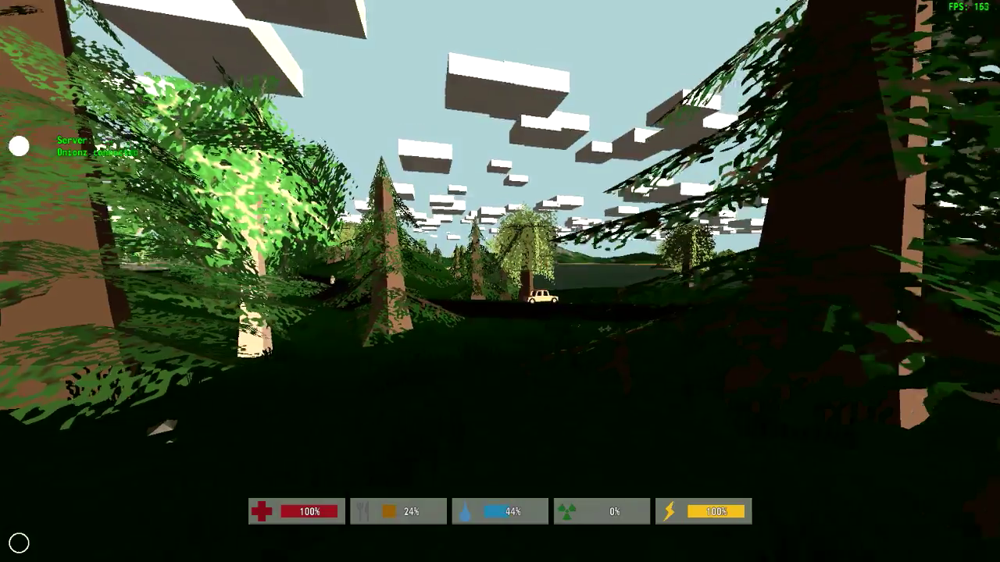
- Sprint through the forest and across the field toward the cream car
key(shift+w)
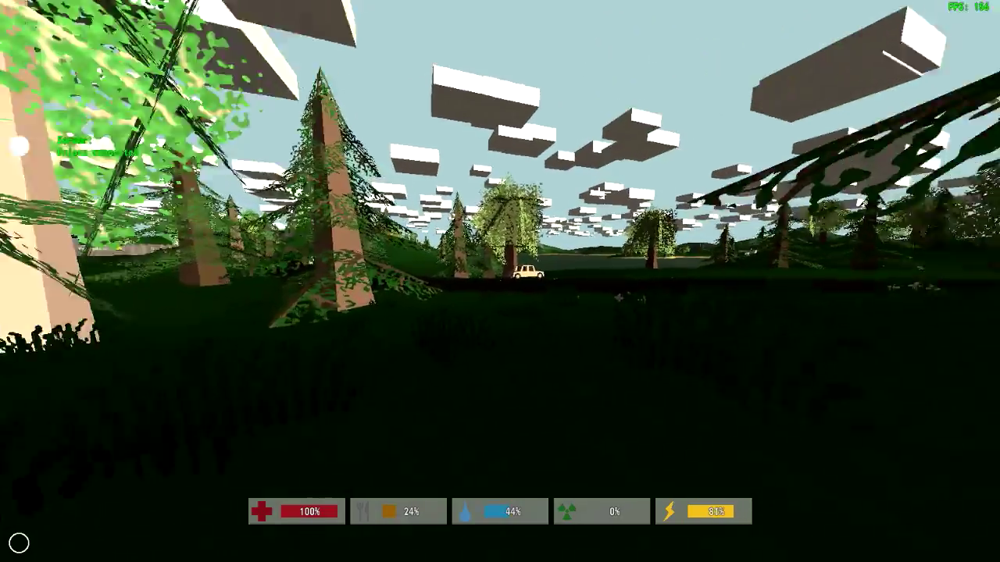
key(shift+w)
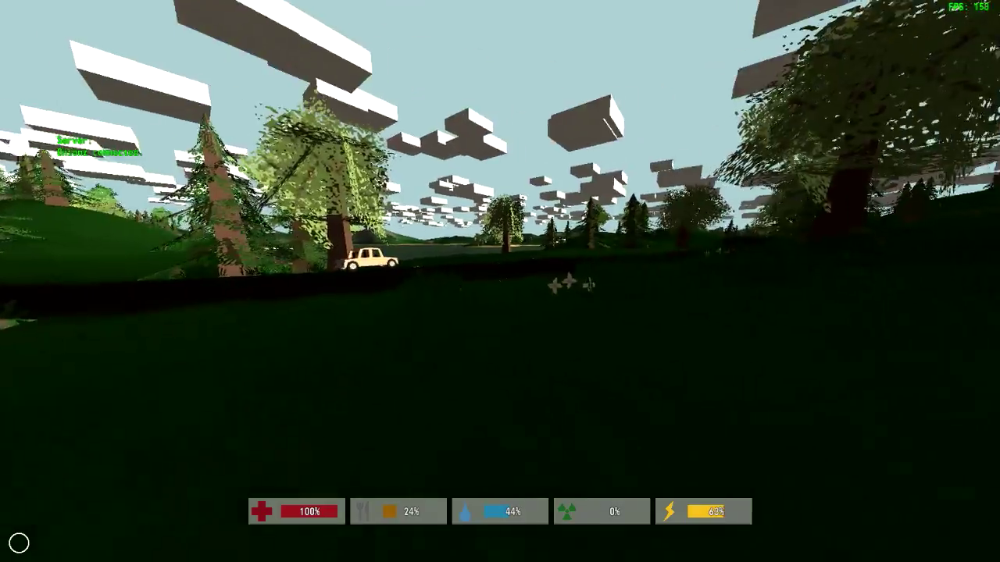
key(shift+w)
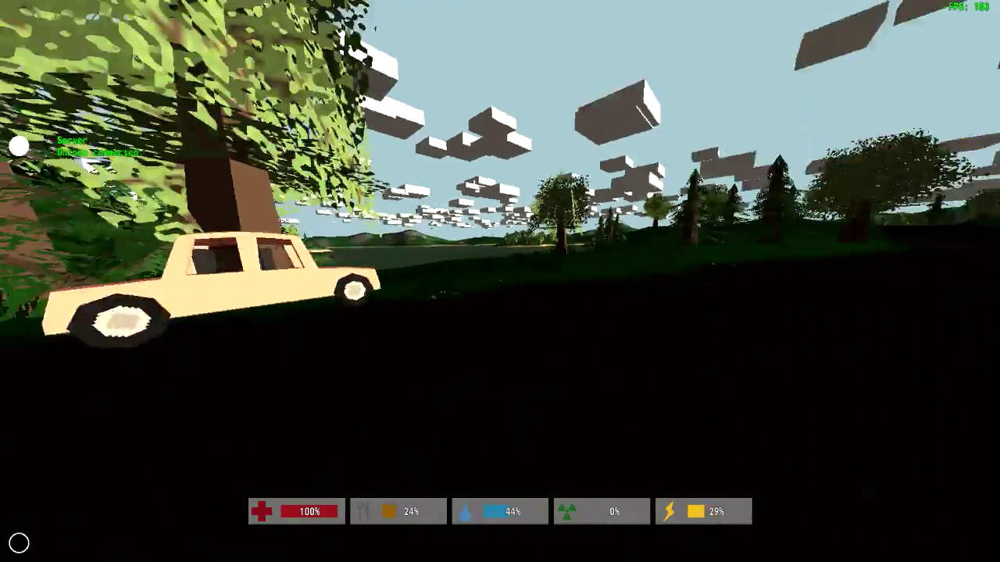
key(shift+w)
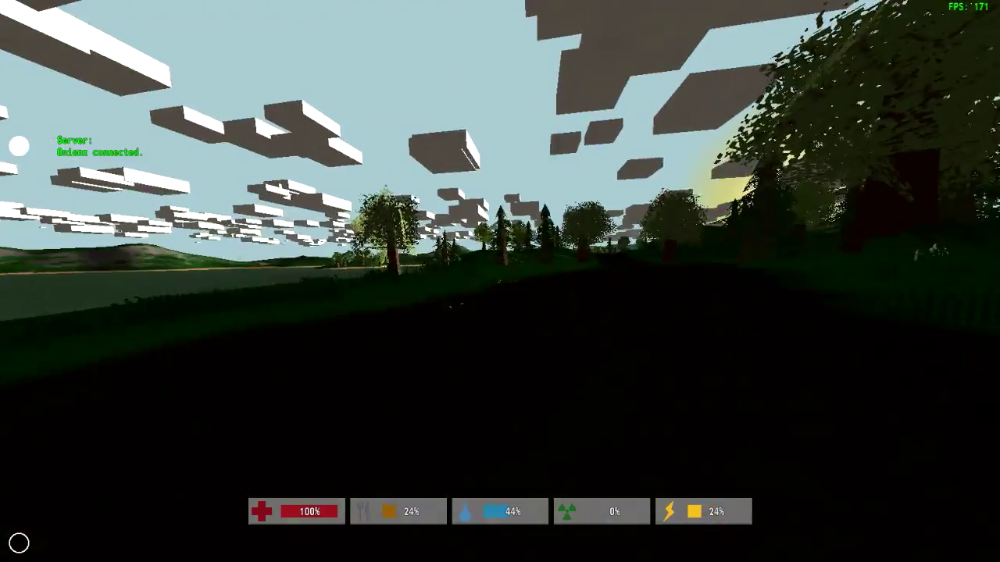
key(shift+w)
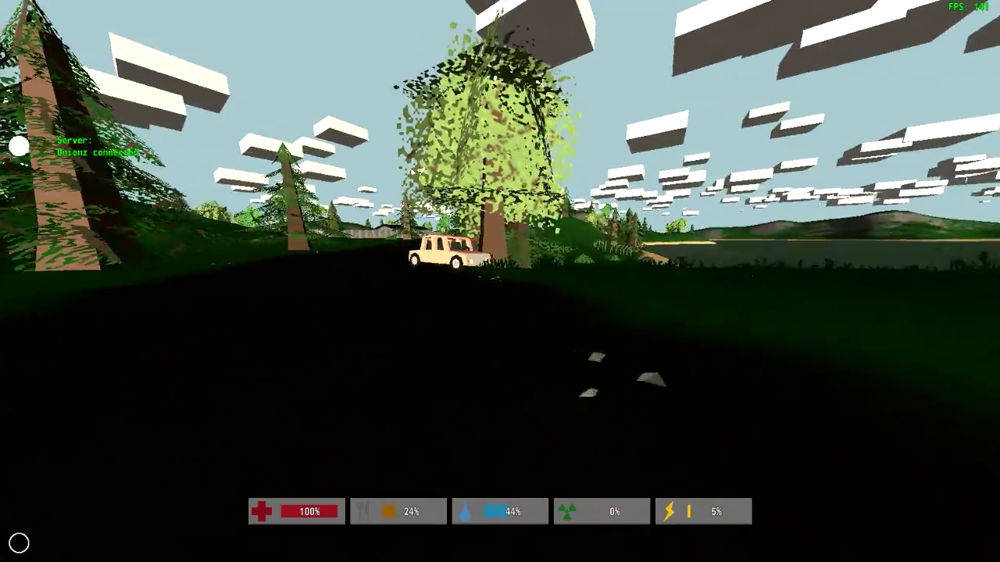
- Get into the parked car, drive it forward, then get out
key(w)
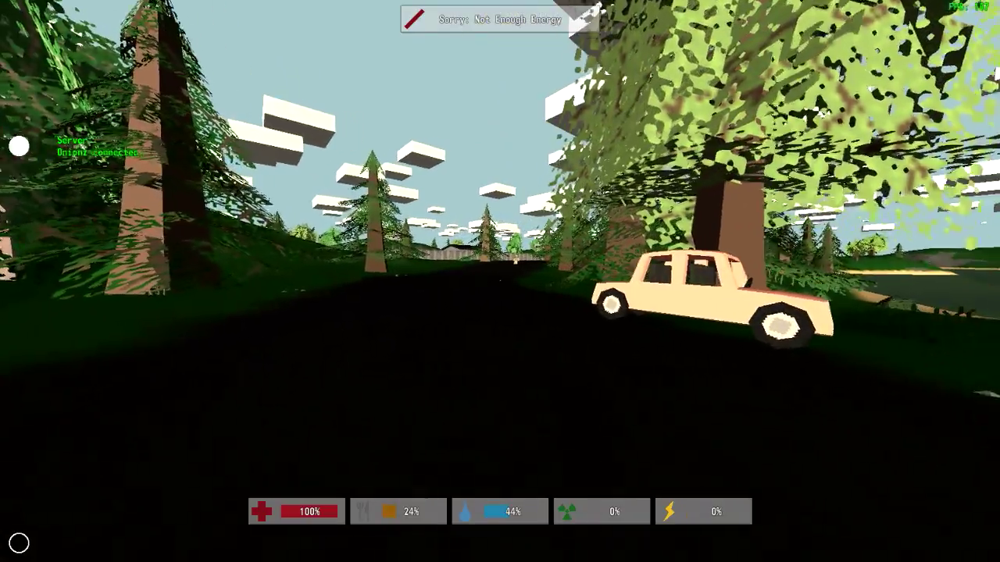
key(w)
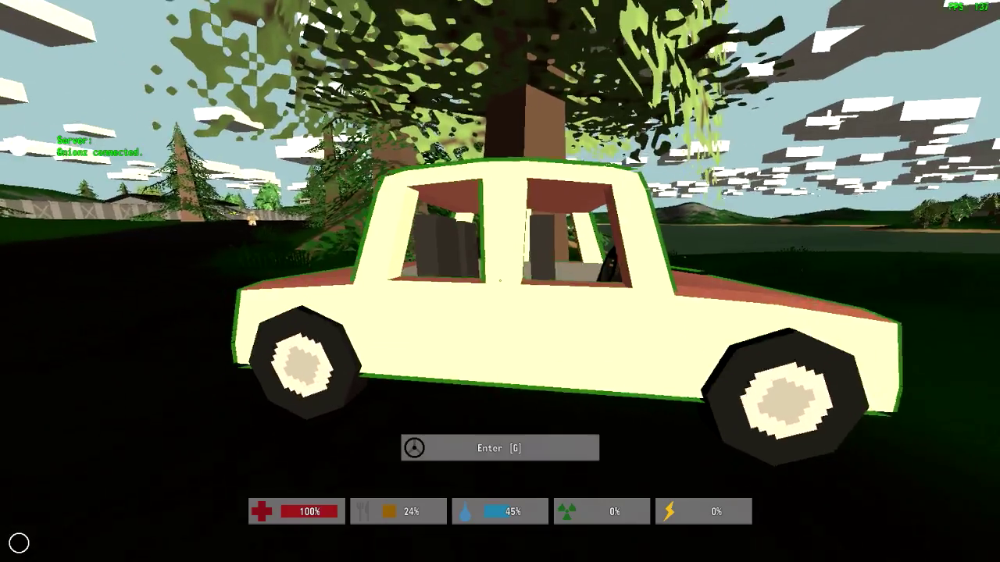
key(f)
key(w)
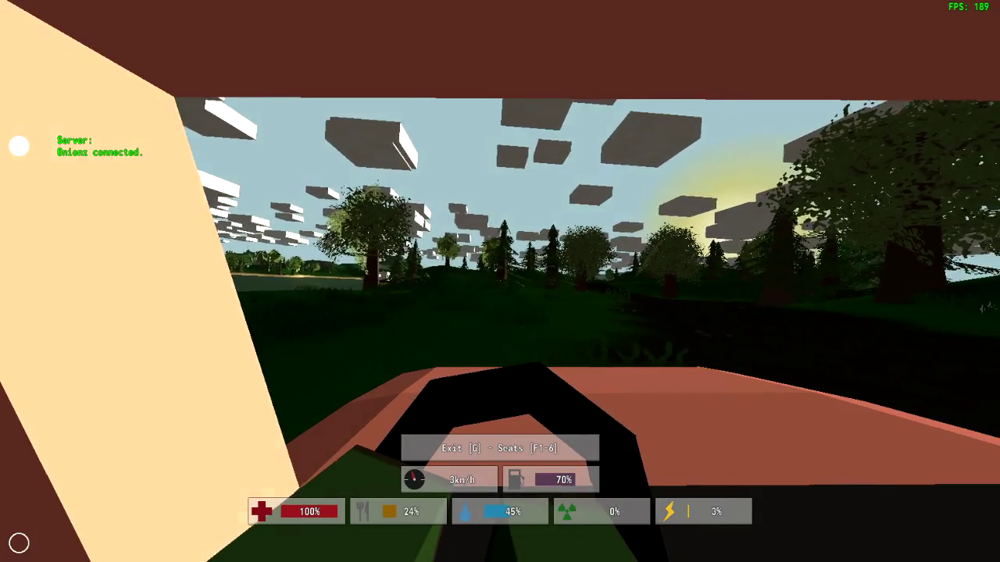
key(g)
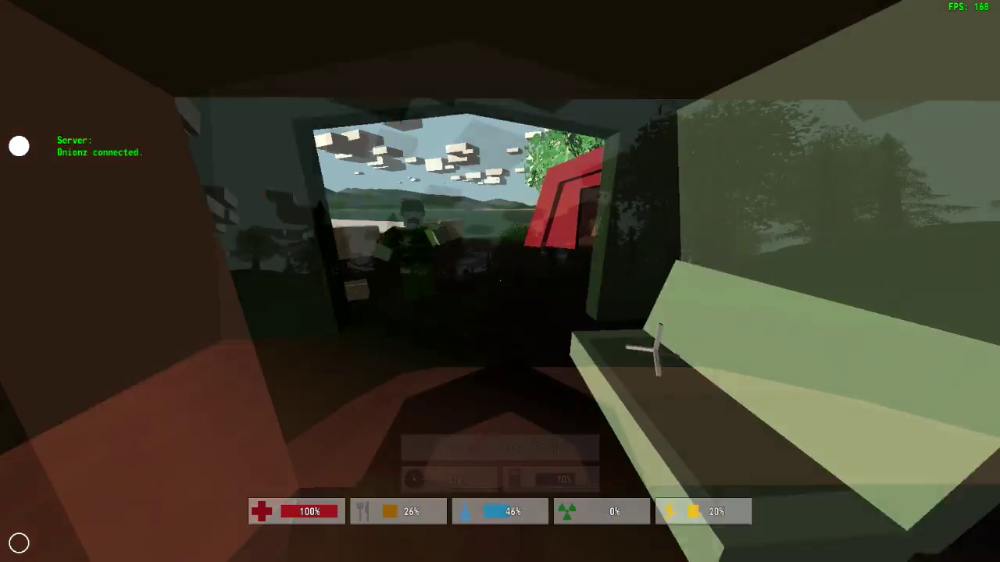
- Walk past the red shelter down to the lakeshore and face the joined players
key(w)
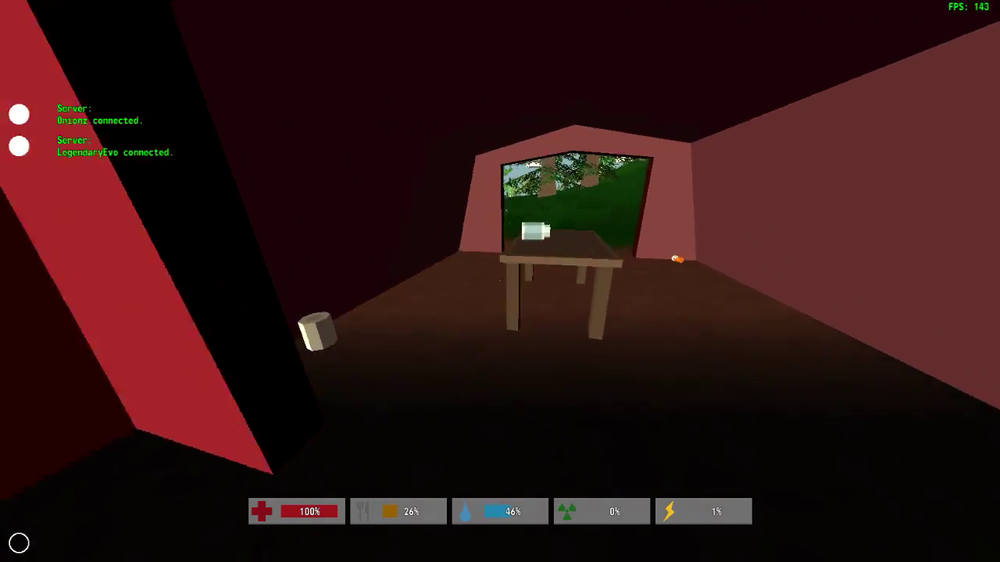
key(w)
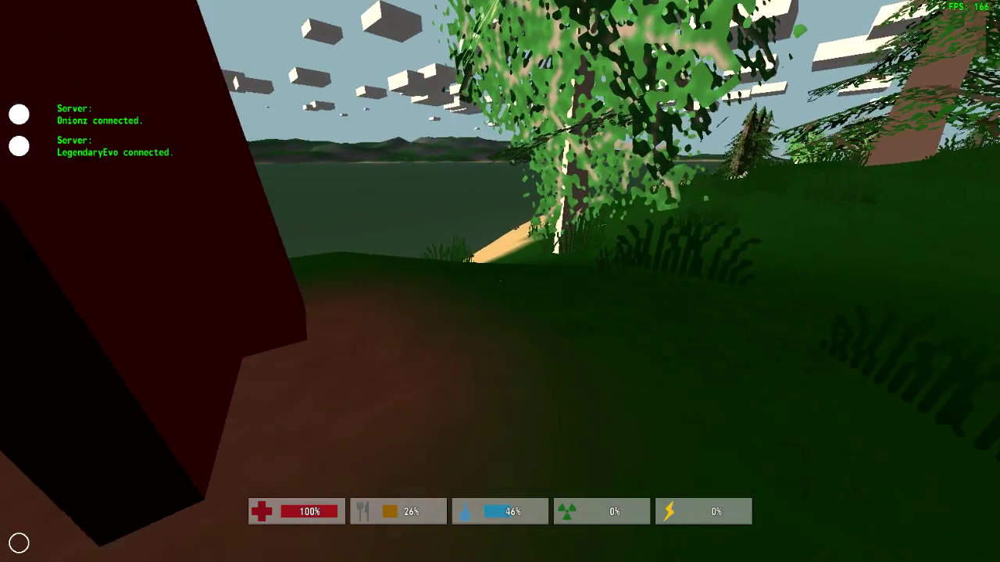
key(w)
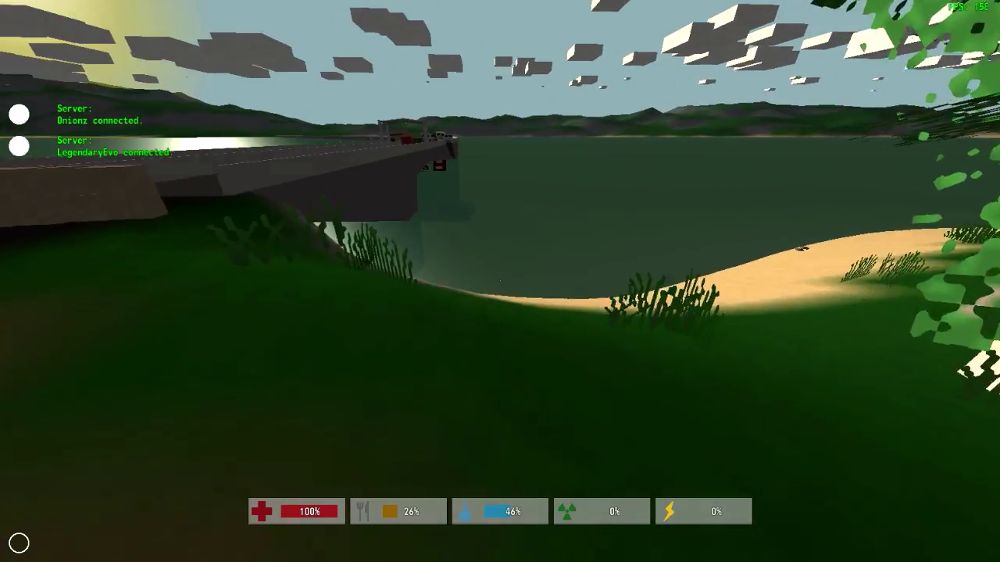
key(w)
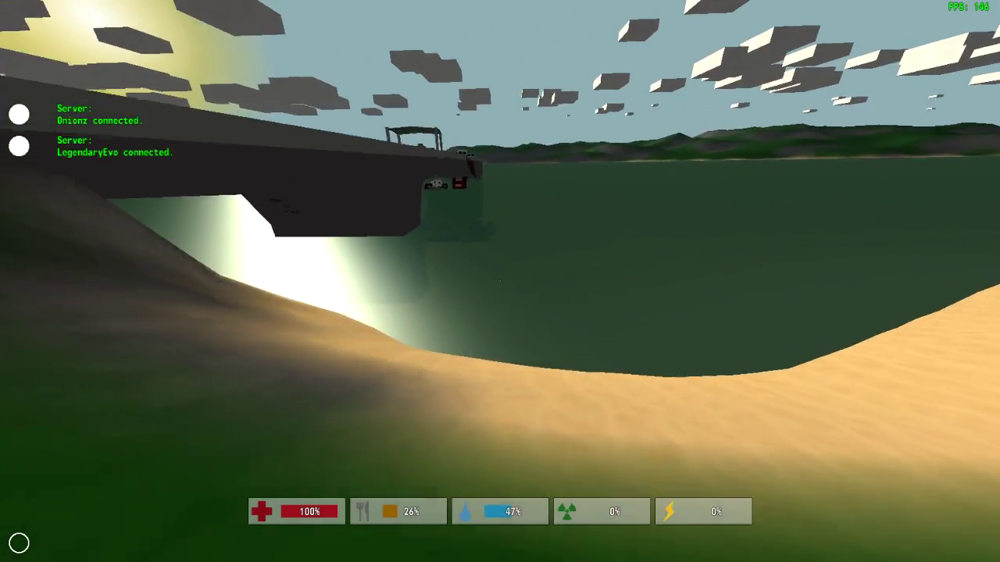
key(w)
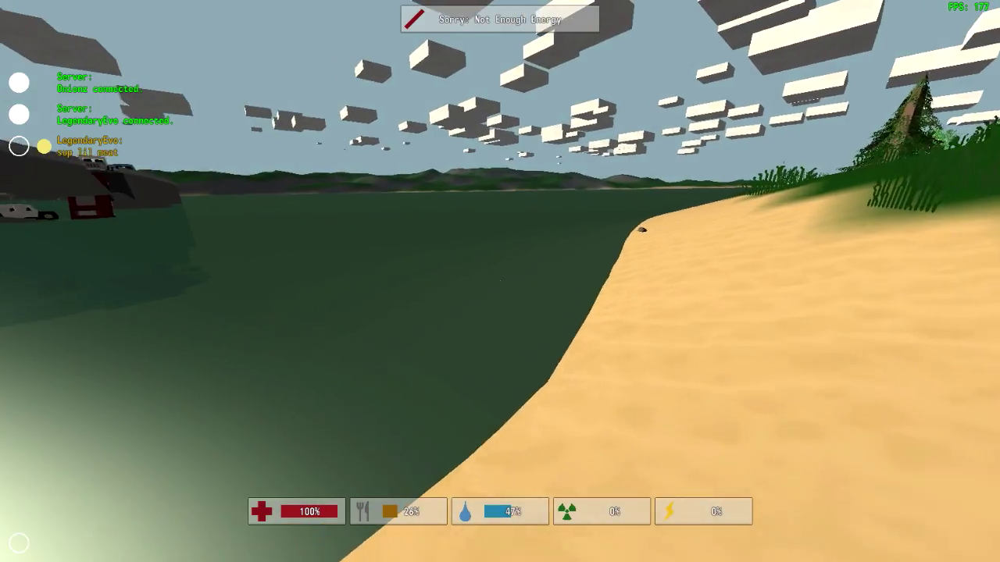
key(w)
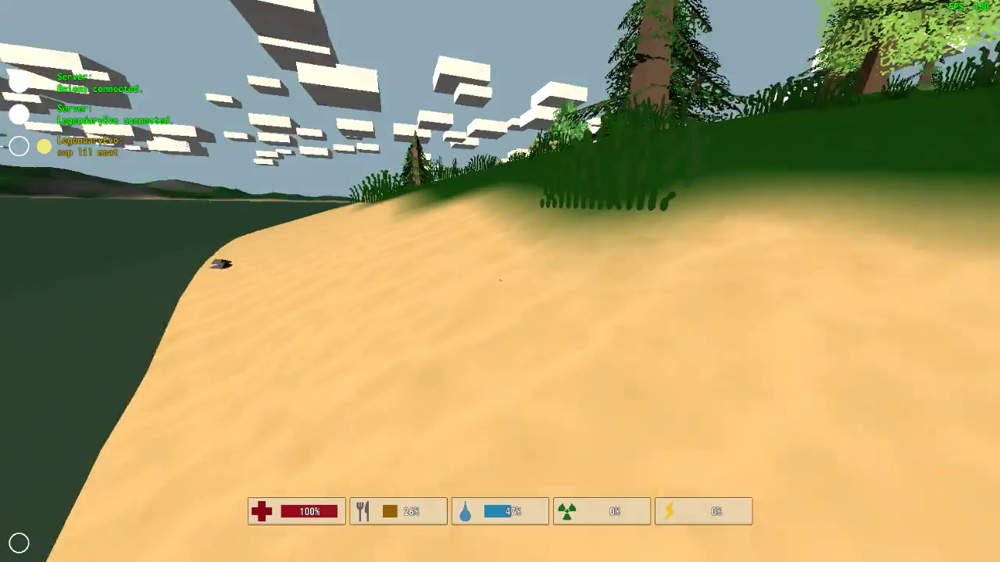
key(w)
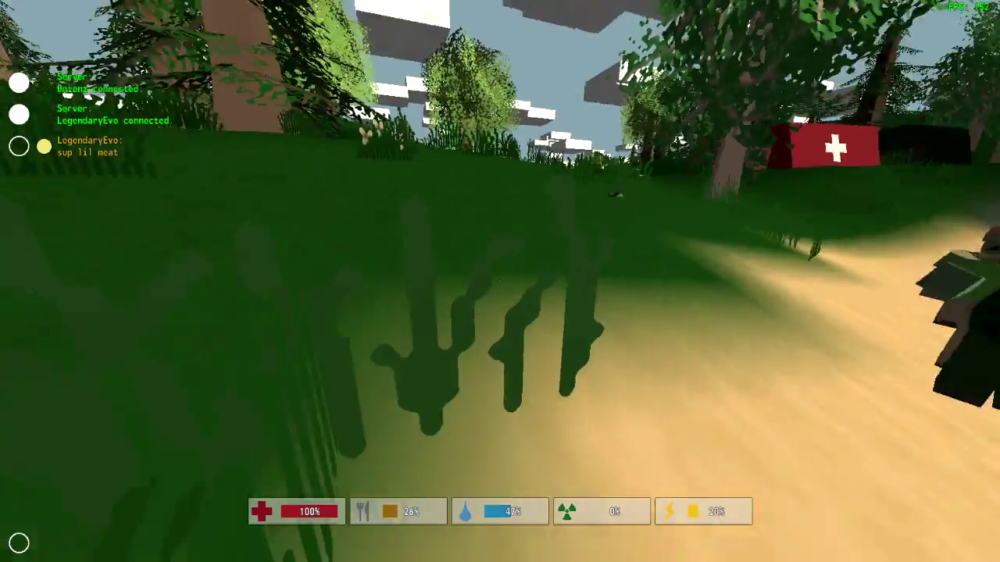
key(shift+w)
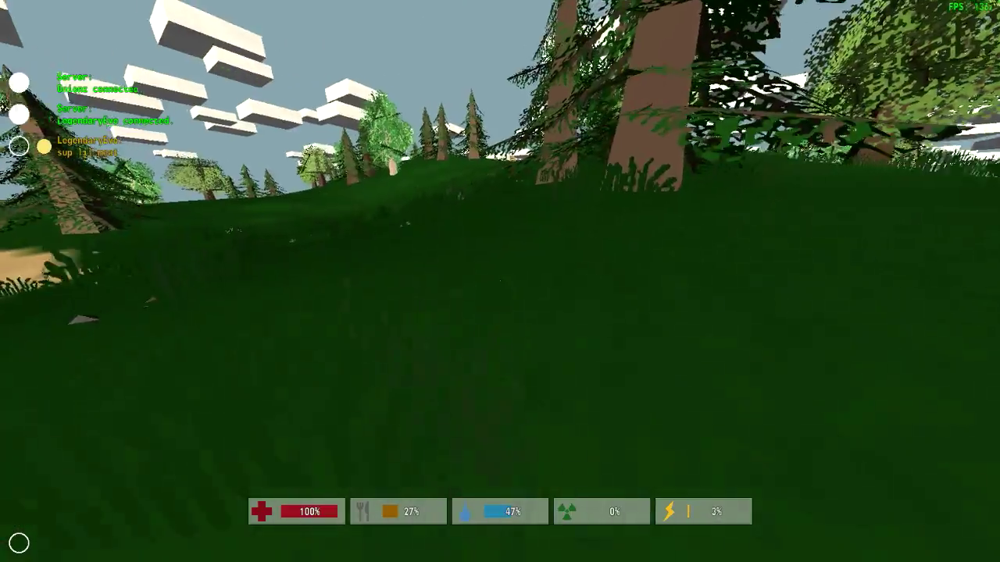
key(1)
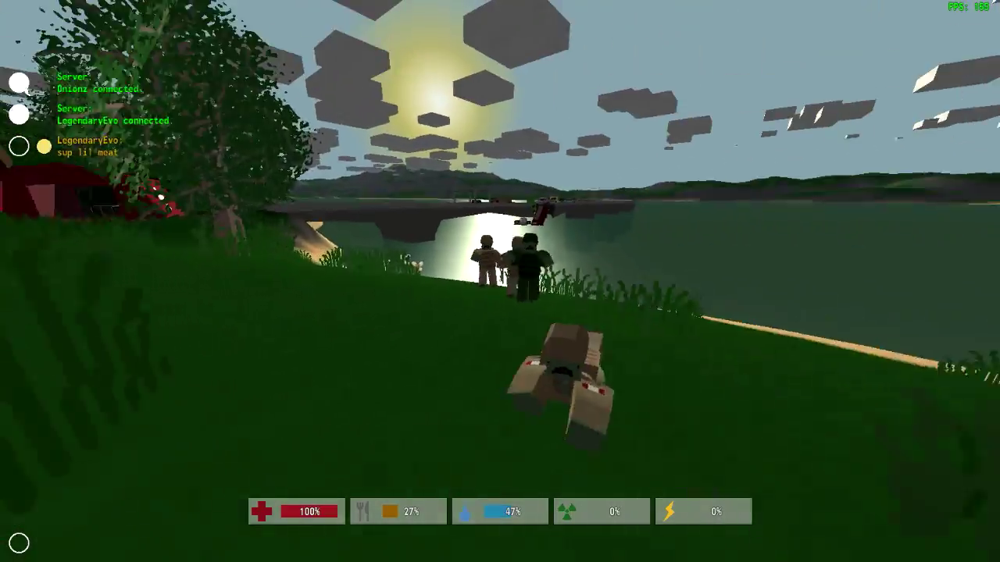